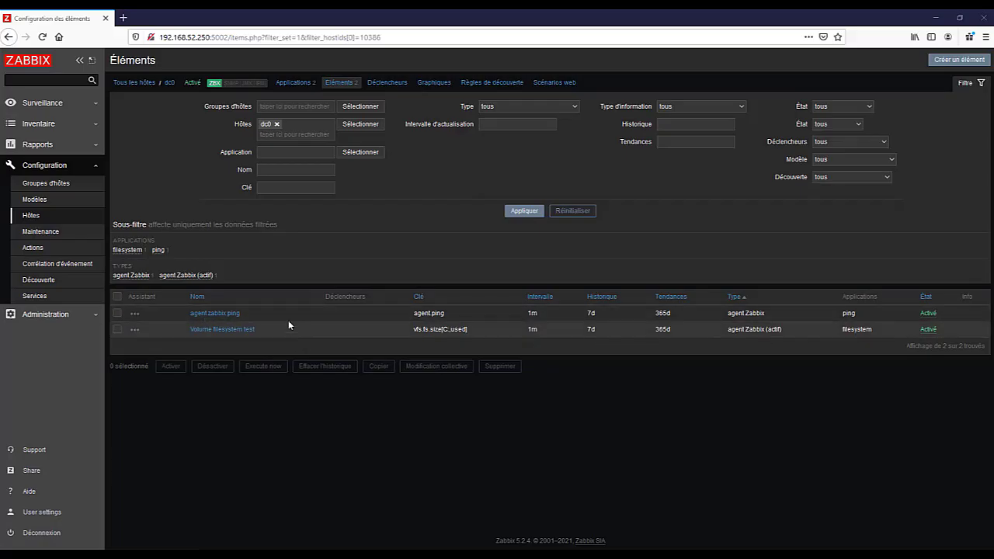
- Start a new trigger for host dc0 named "Surveillance machine ping" with severity Désastre
left_click(389, 83)
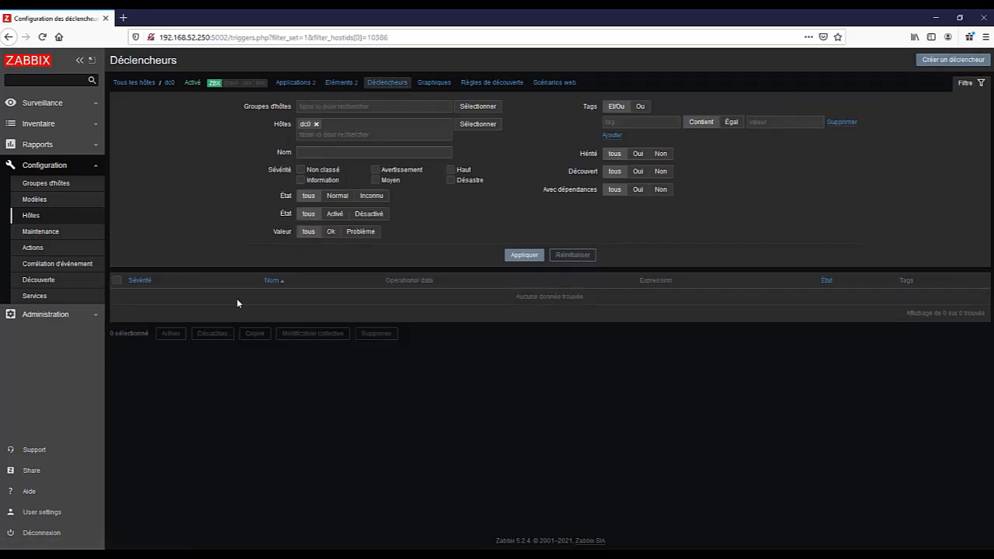
left_click(949, 63)
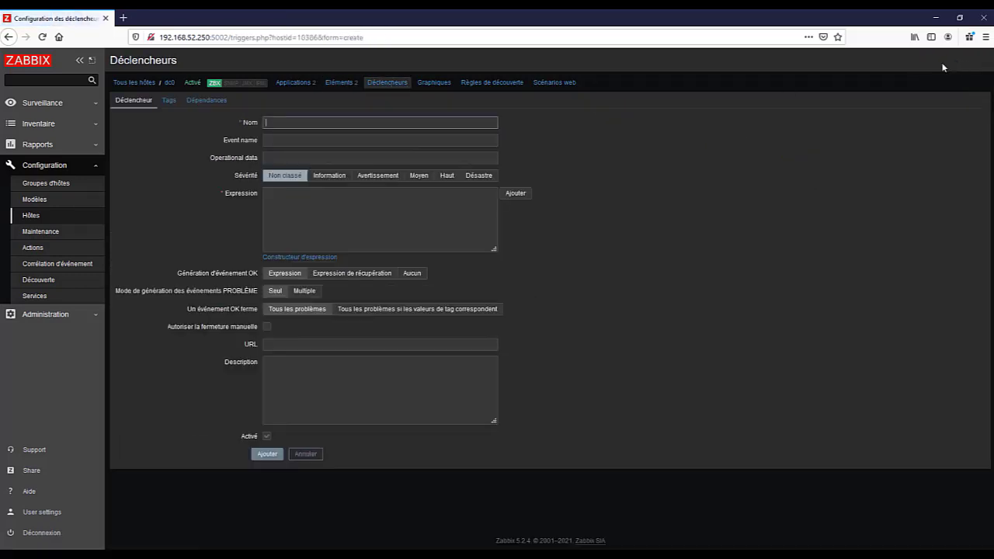
left_click(304, 120)
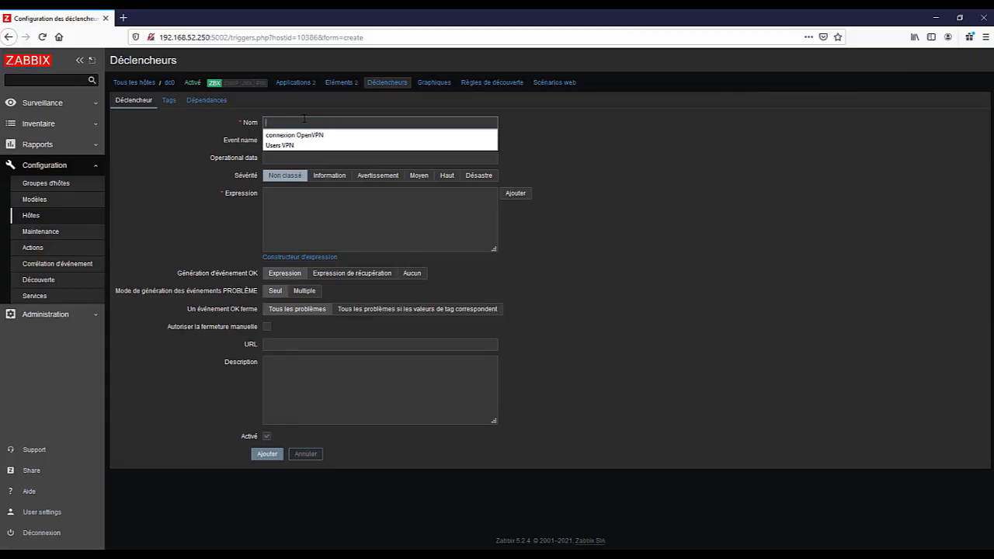
type("Surve")
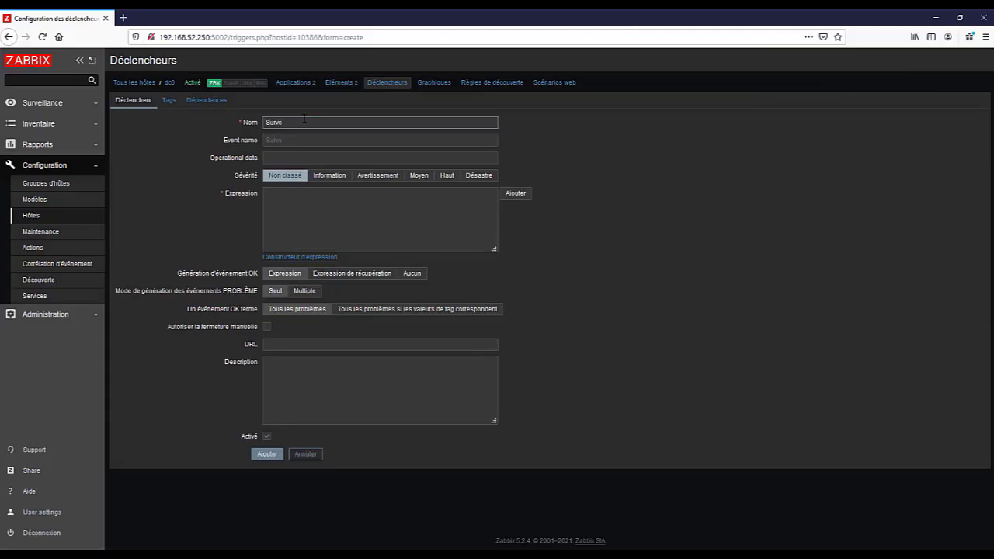
key("BackSpace")
type("eillance macho")
key("BackSpace")
type("ine ping")
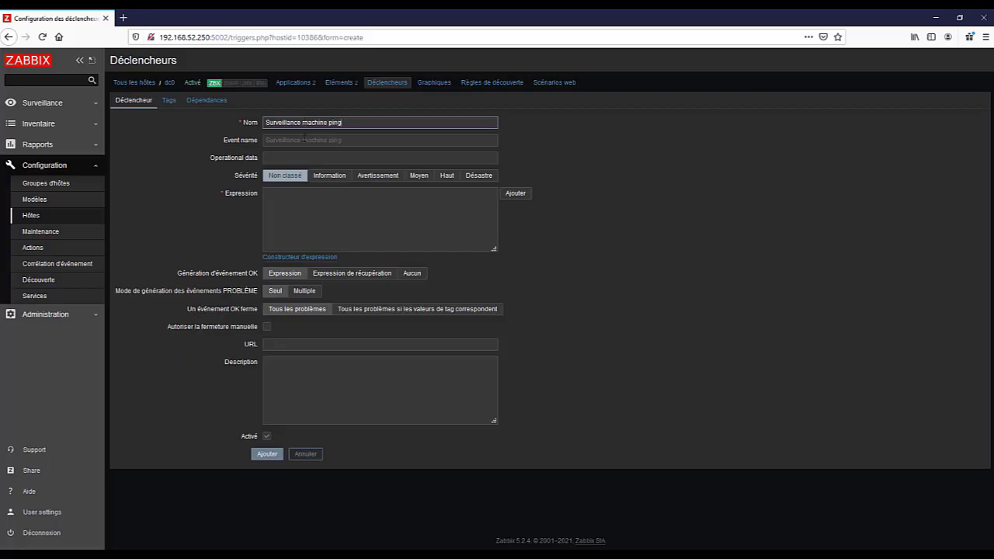
left_click(490, 178)
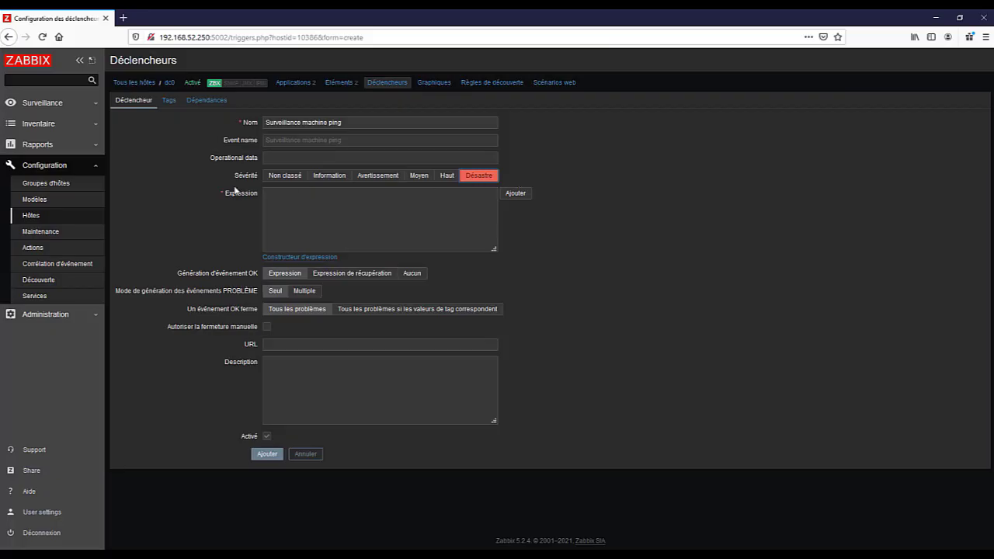
- Open a new condition for the trigger expression and choose dc0's "agent zabbix ping" as its element
left_click(515, 194)
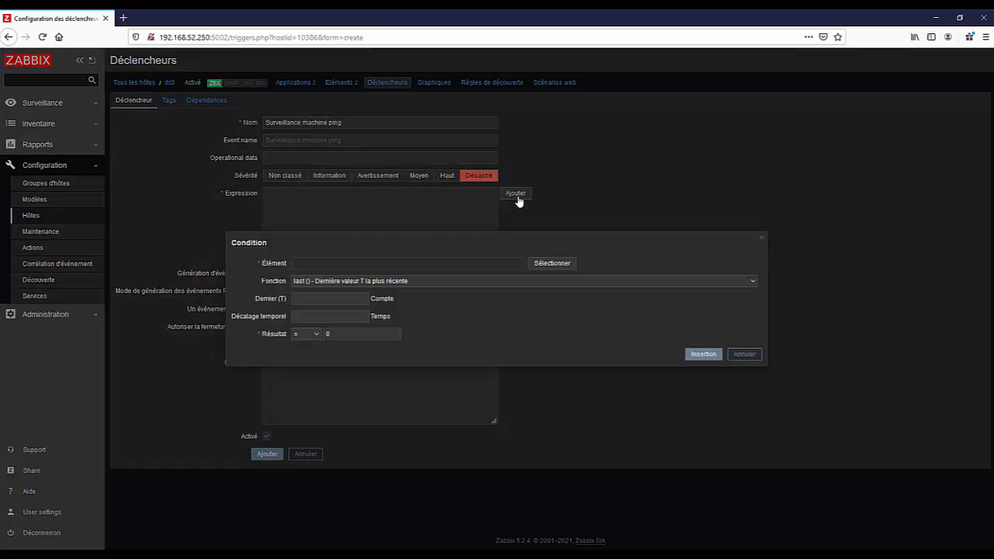
left_click(549, 265)
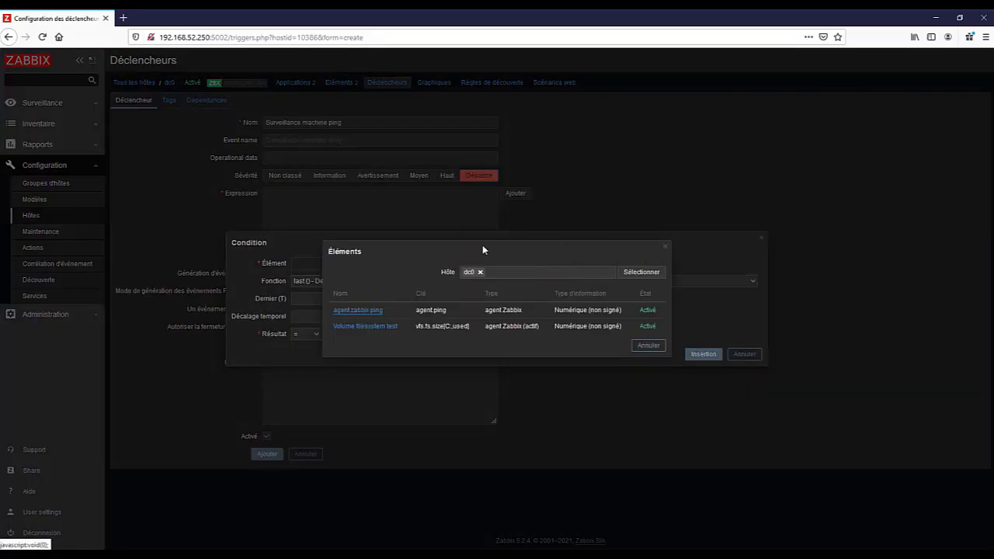
left_click(648, 345)
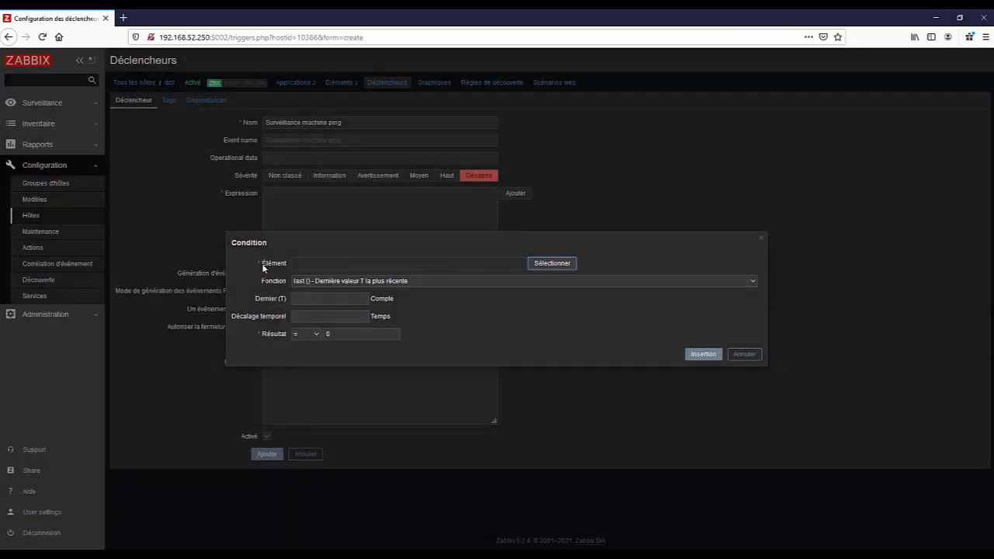
left_click(553, 264)
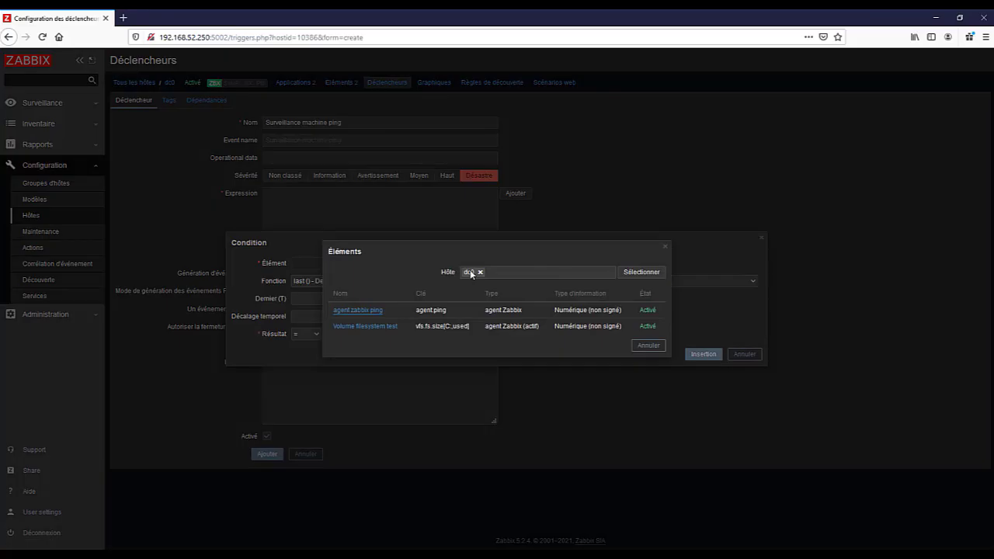
left_click(365, 312)
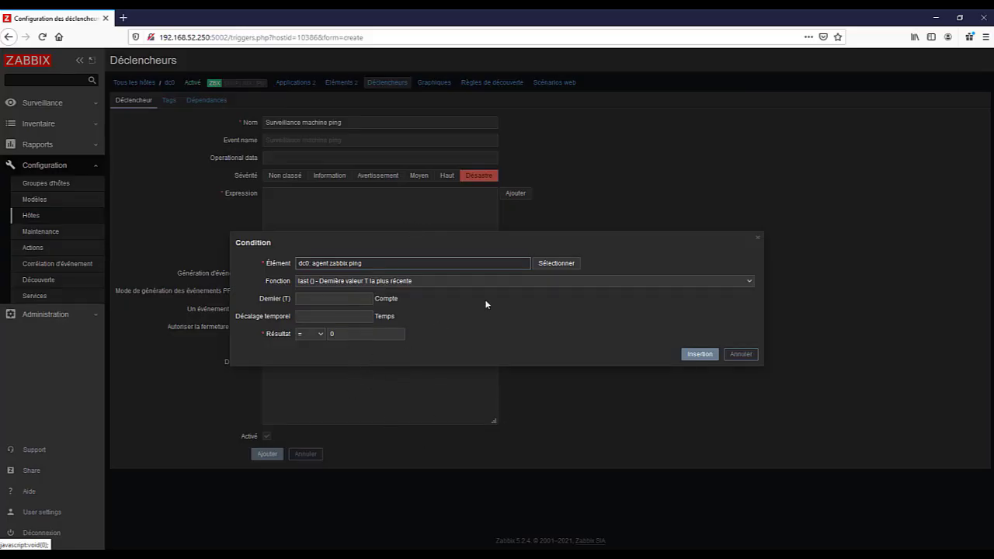
- Switch to the Zabbix trigger expression documentation in Chrome, translate it into French and read Example 8 on the nodata() function
key("alt+Tab")
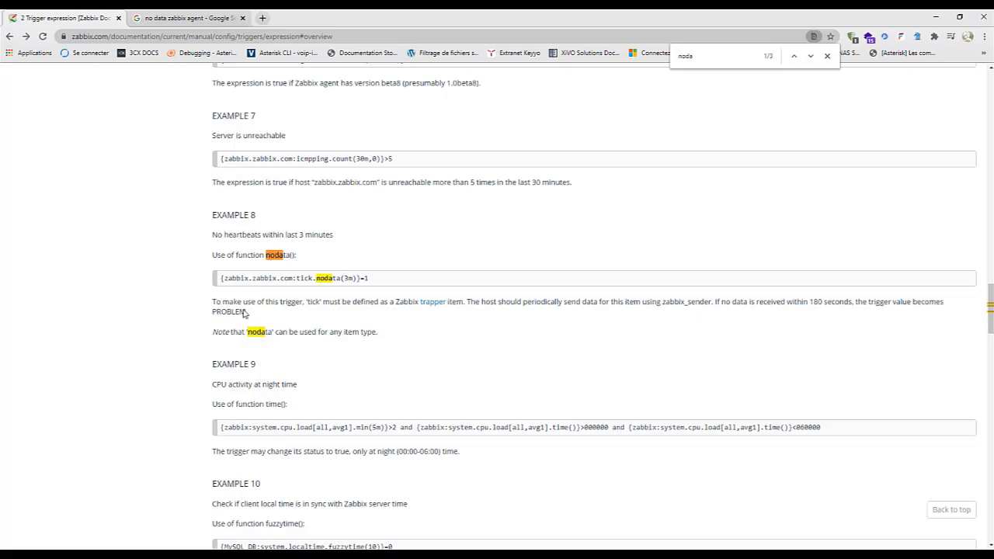
right_click(163, 270)
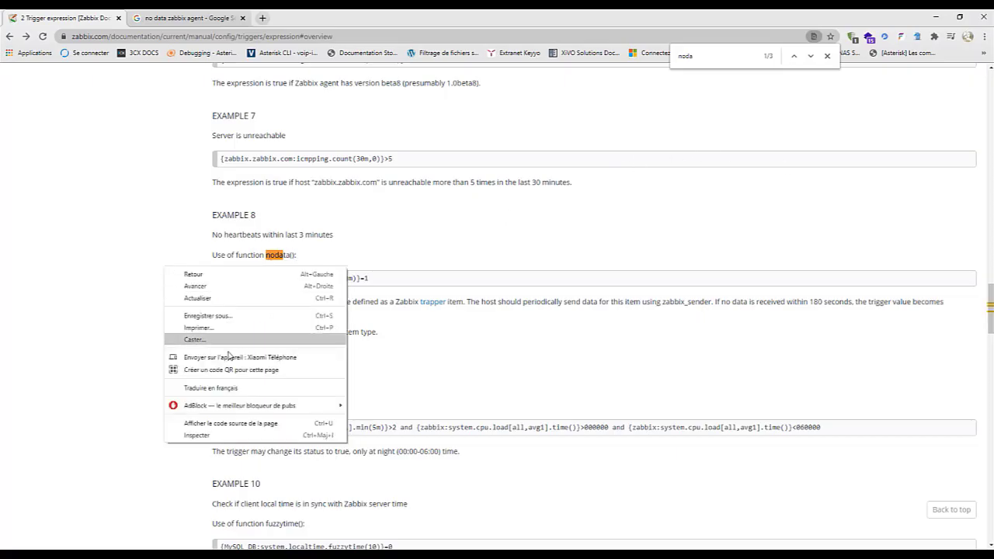
left_click(229, 391)
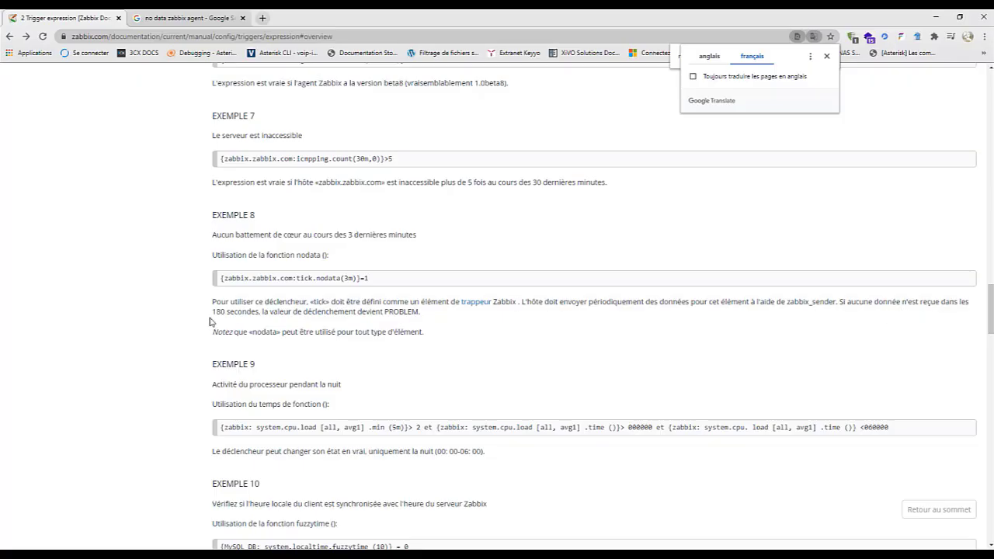
key("ctrl+f")
type("noda")
left_click_drag(213, 310, 247, 311)
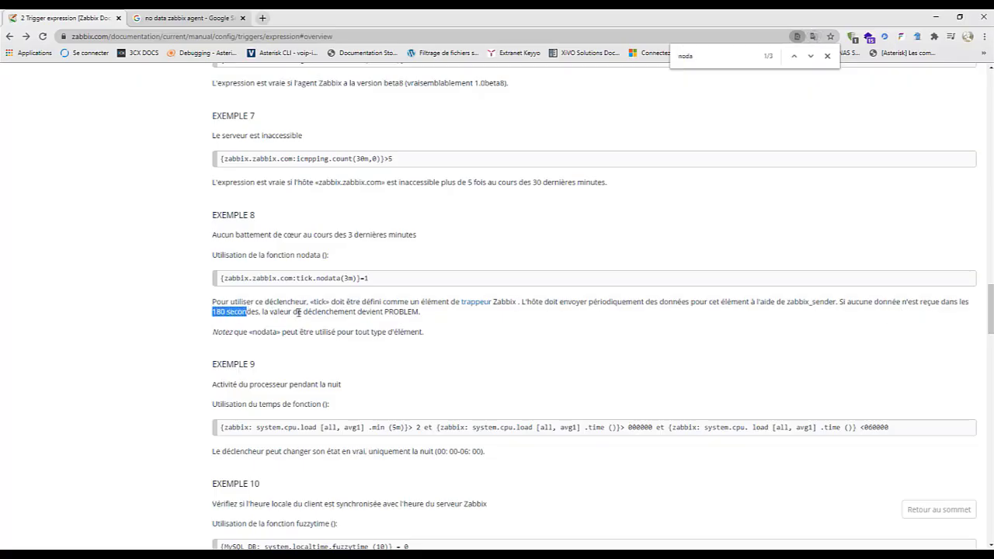
left_click_drag(388, 312, 421, 314)
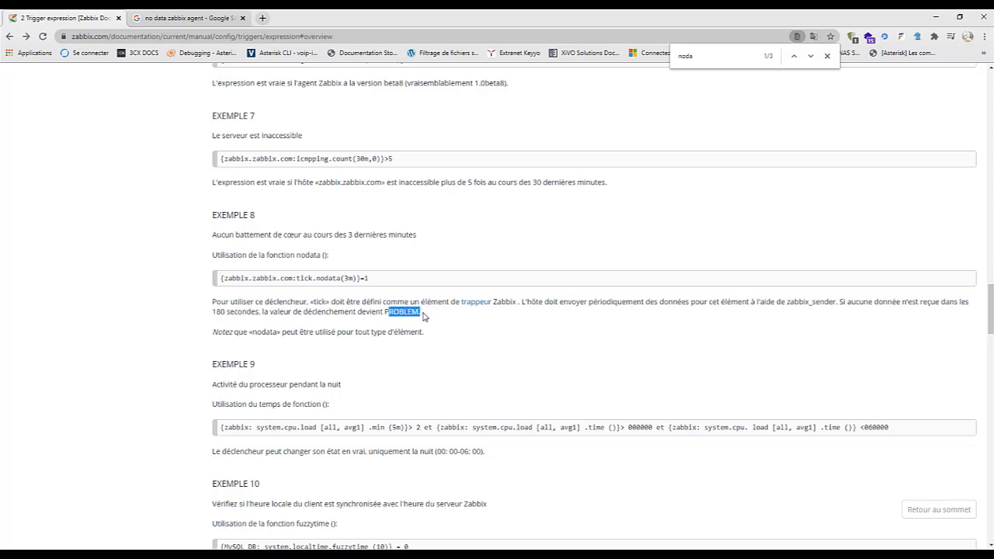
left_click_drag(369, 278, 206, 281)
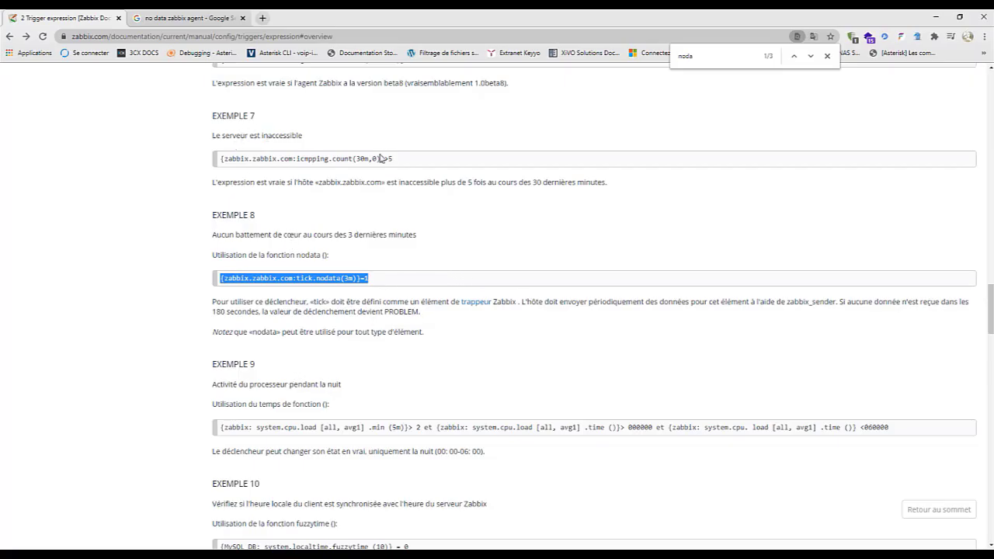
- Reload the documentation page in its original English and review Examples 6 to 8
scroll(359, 200, "up", 1)
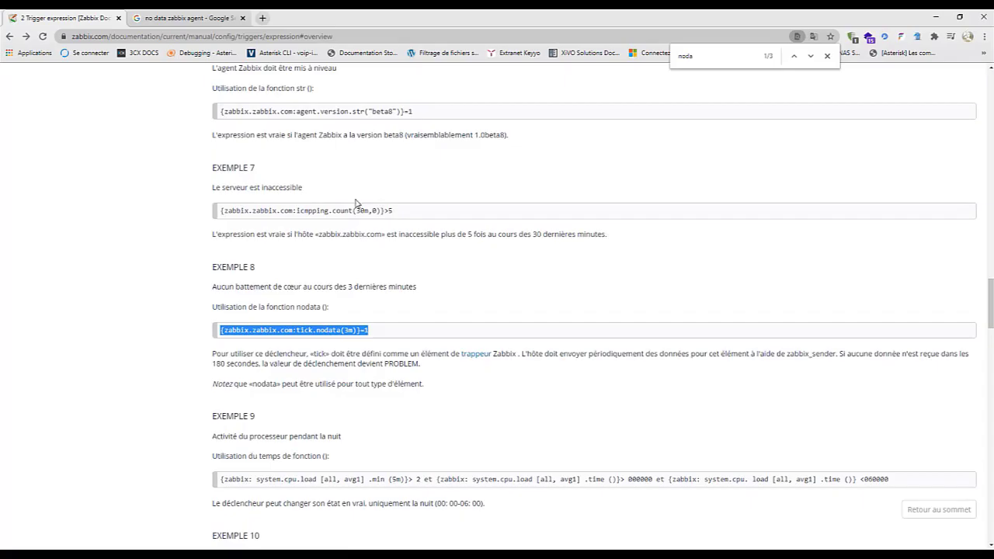
scroll(521, 180, "up", 1)
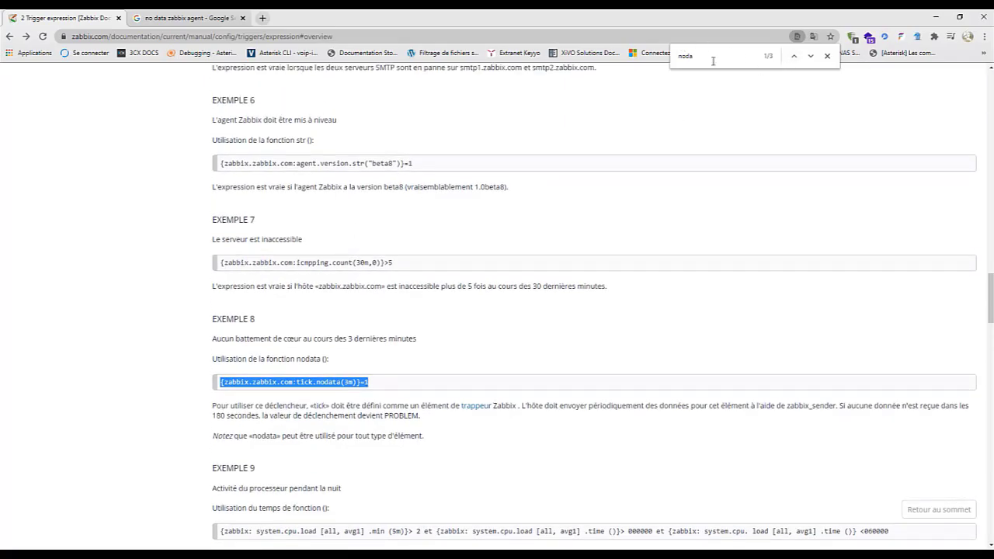
right_click(659, 131)
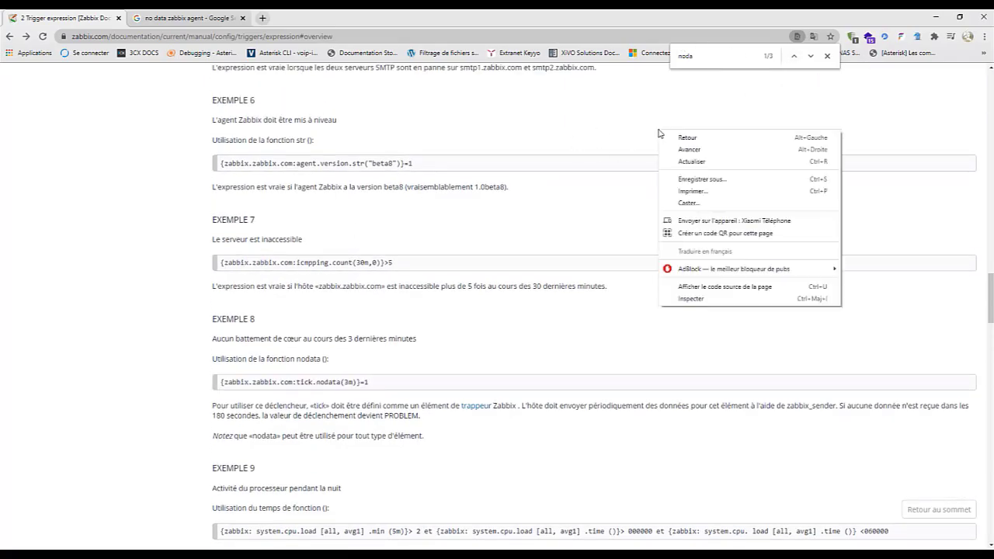
left_click(722, 164)
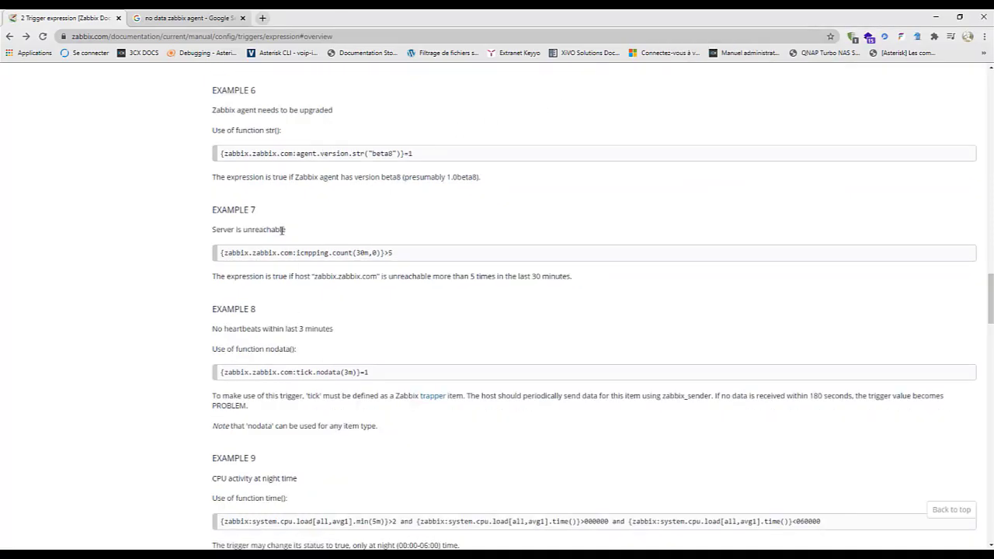
left_click_drag(214, 230, 289, 241)
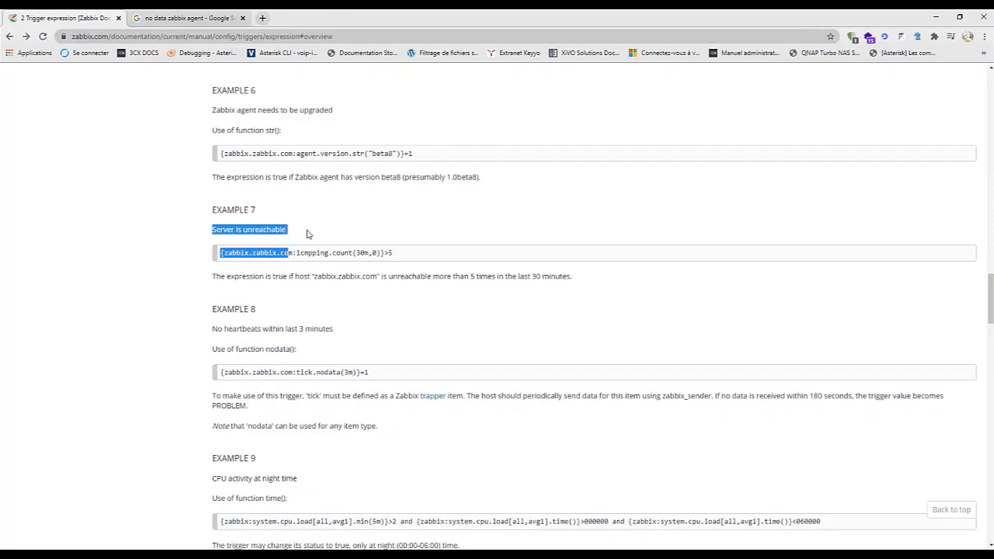
left_click(310, 234)
left_click_drag(214, 131, 288, 135)
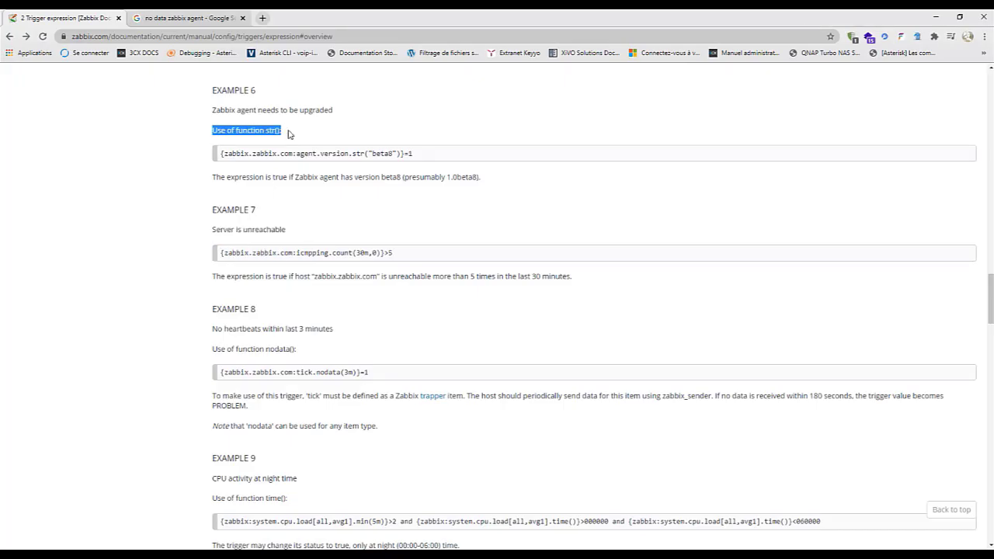
left_click(215, 339)
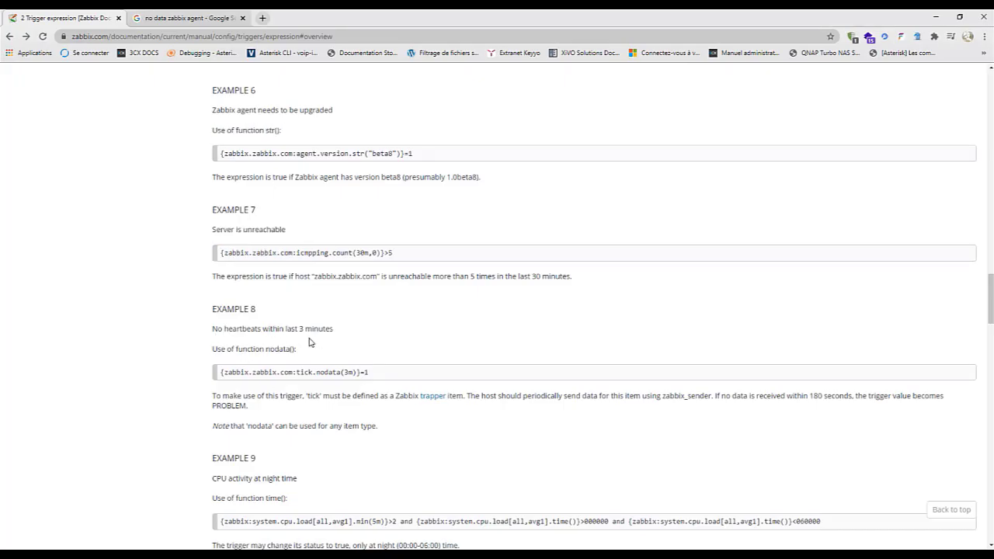
- Search the documentation page for "nodata", and return to the Zabbix condition form in Firefox
key("ctrl+f")
type("nodata")
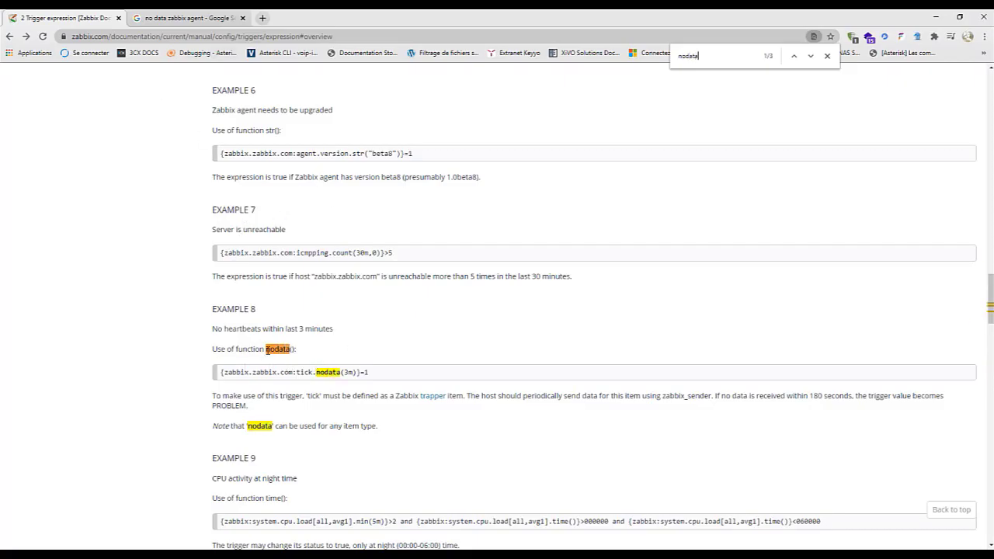
right_click(279, 349)
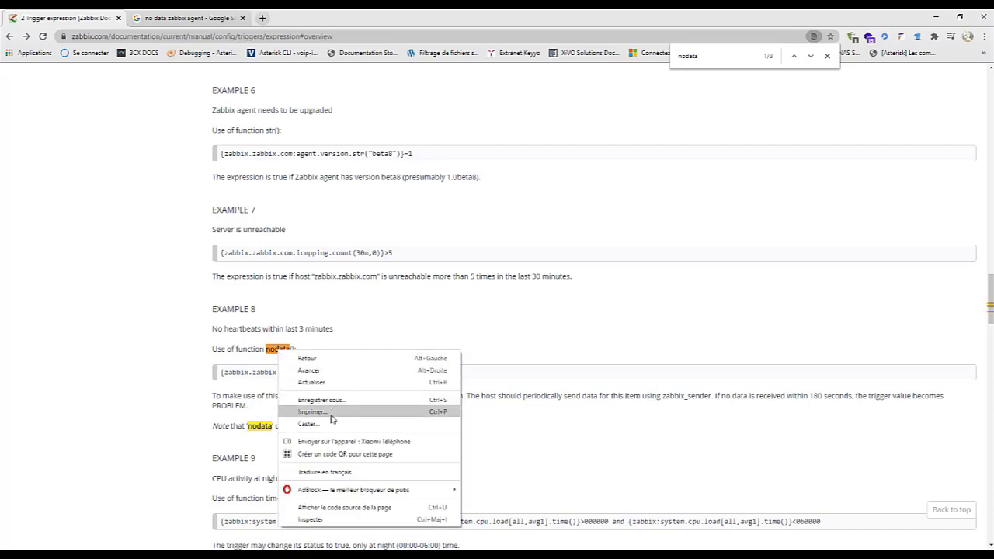
left_click(938, 18)
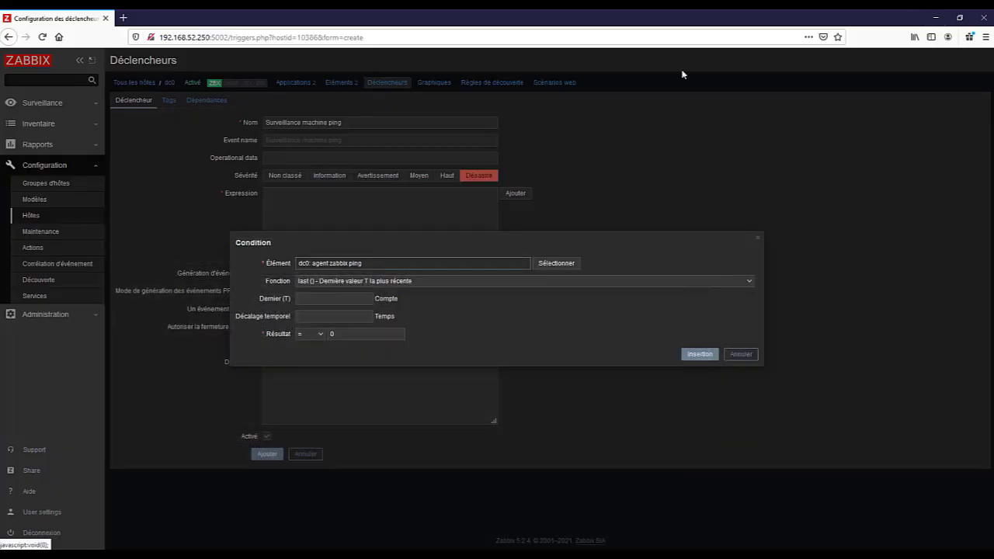
- Set the condition's Dernier (T) value to 120 and its function to nodata()
left_click(308, 299)
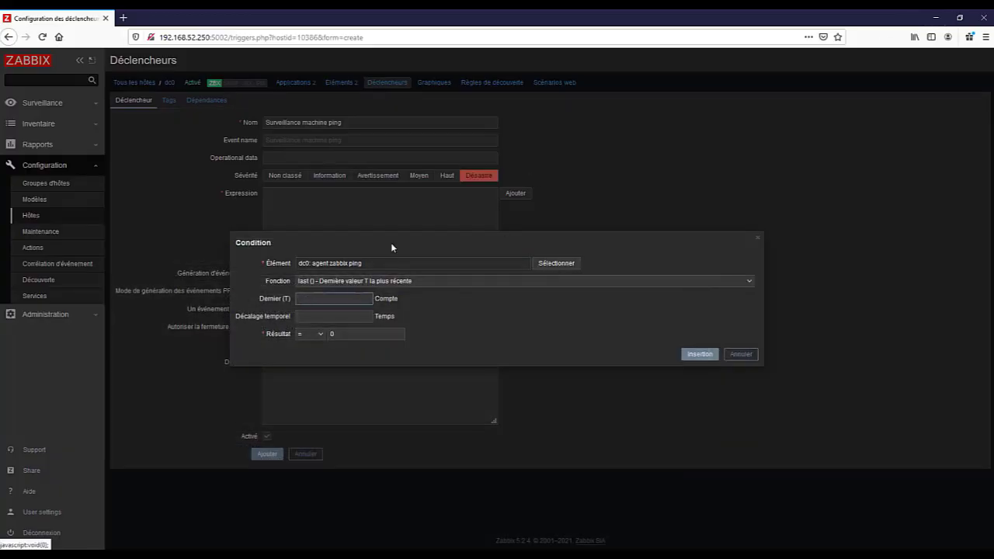
type("120")
left_click(309, 282)
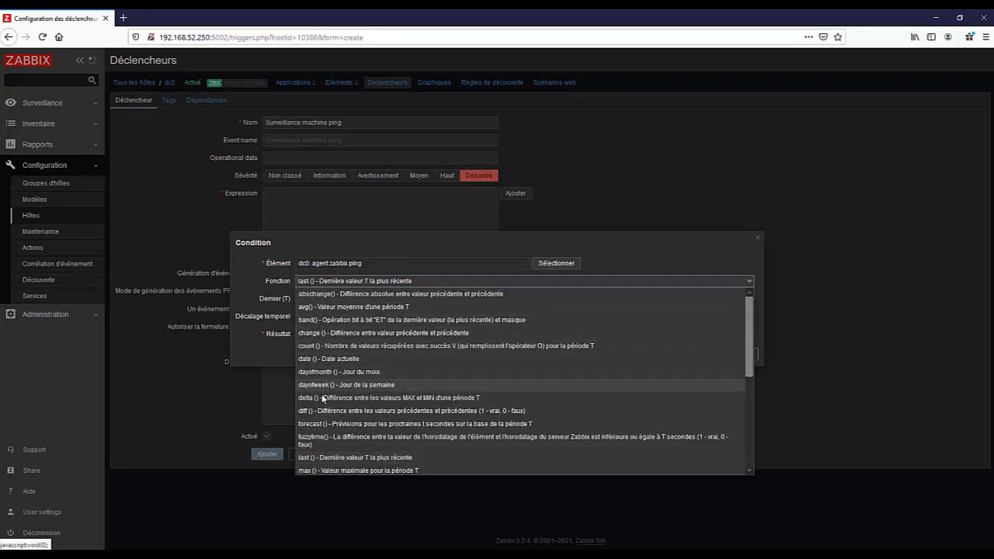
scroll(330, 333, "down", 1)
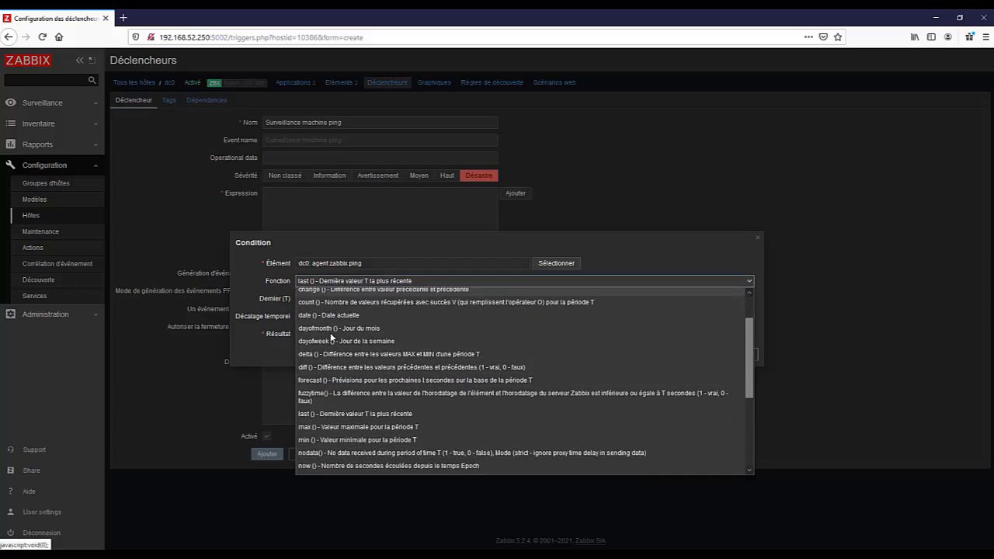
left_click(403, 453)
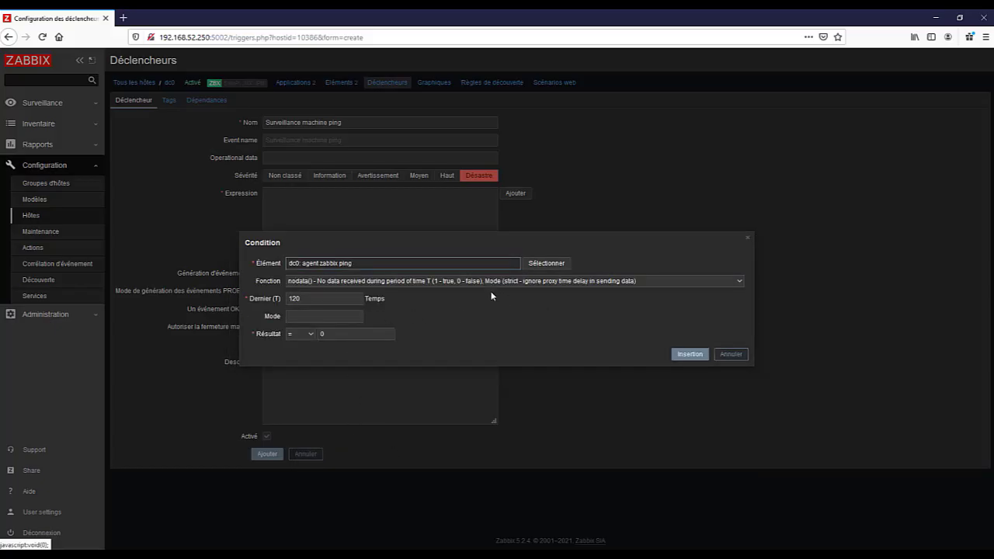
- Insert the condition into the expression with a result equal to 1, and add the trigger to the host
left_click(318, 299)
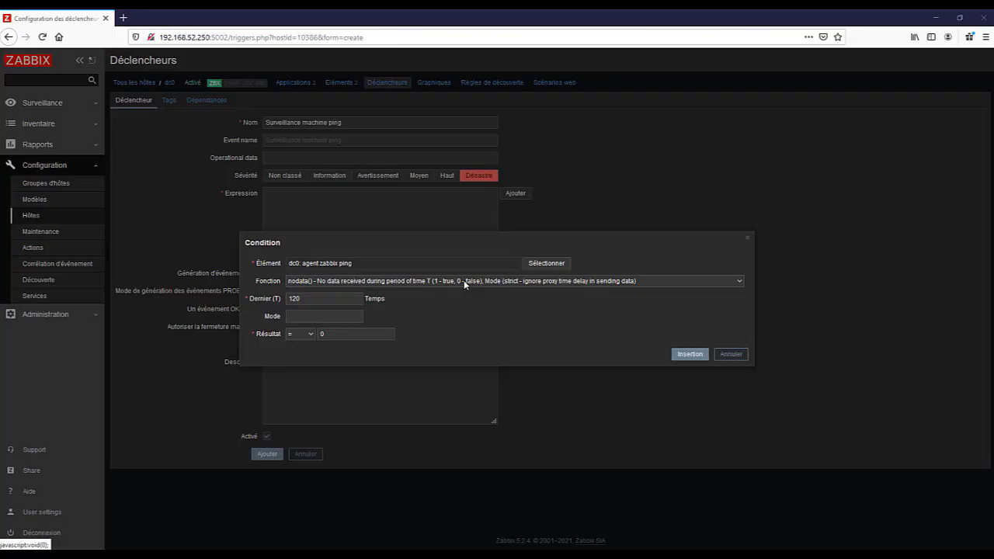
left_click(336, 334)
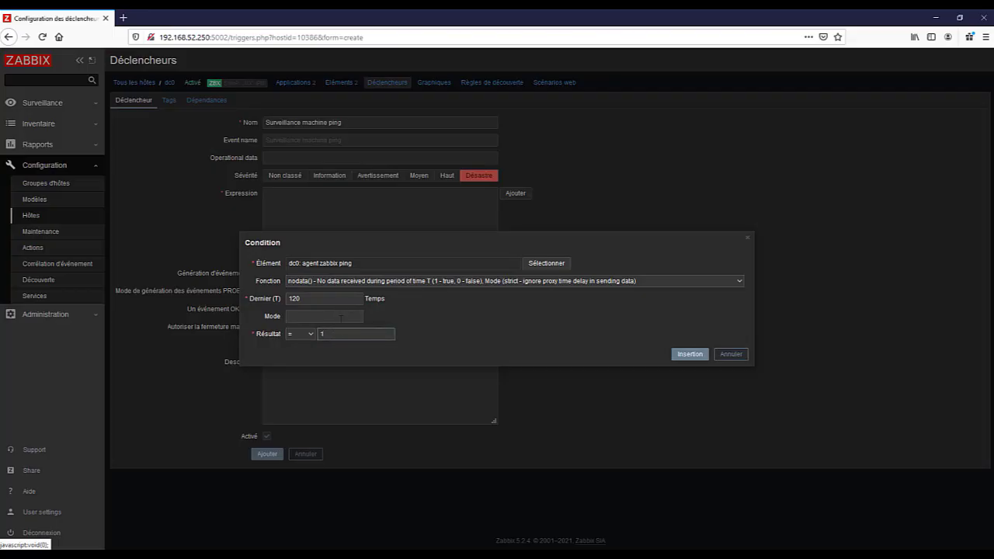
left_click(699, 354)
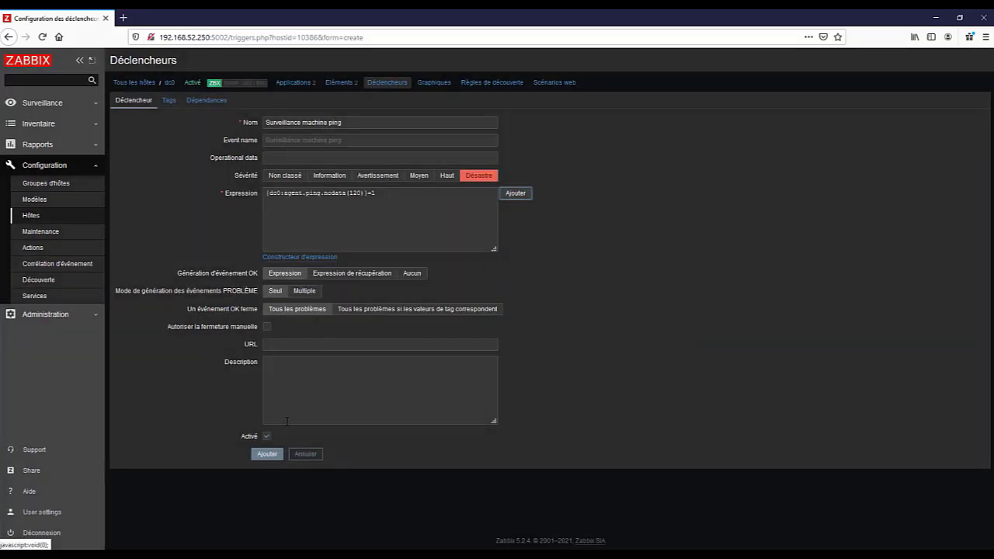
left_click(268, 456)
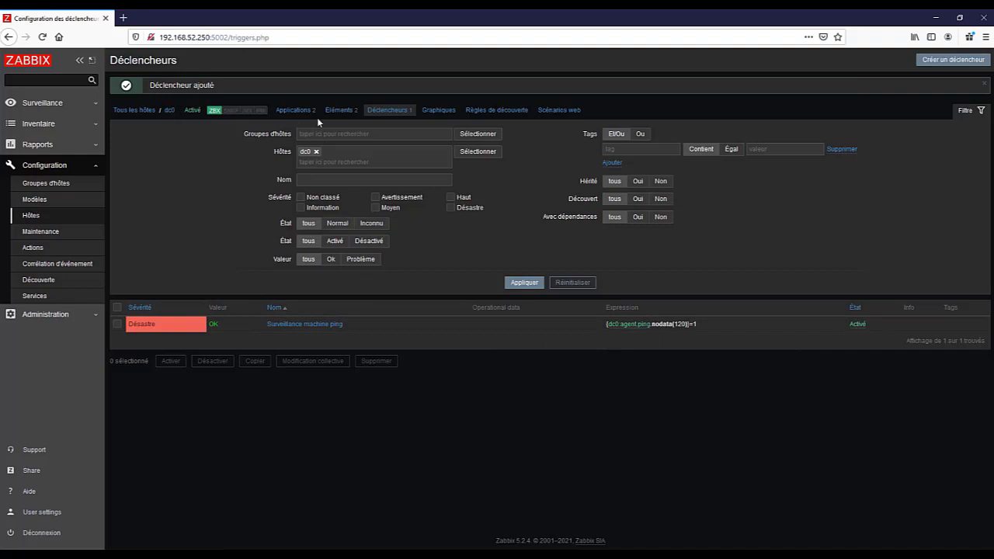
- Request an immediate execution of the agent zabbix ping item on host dc0
left_click(342, 111)
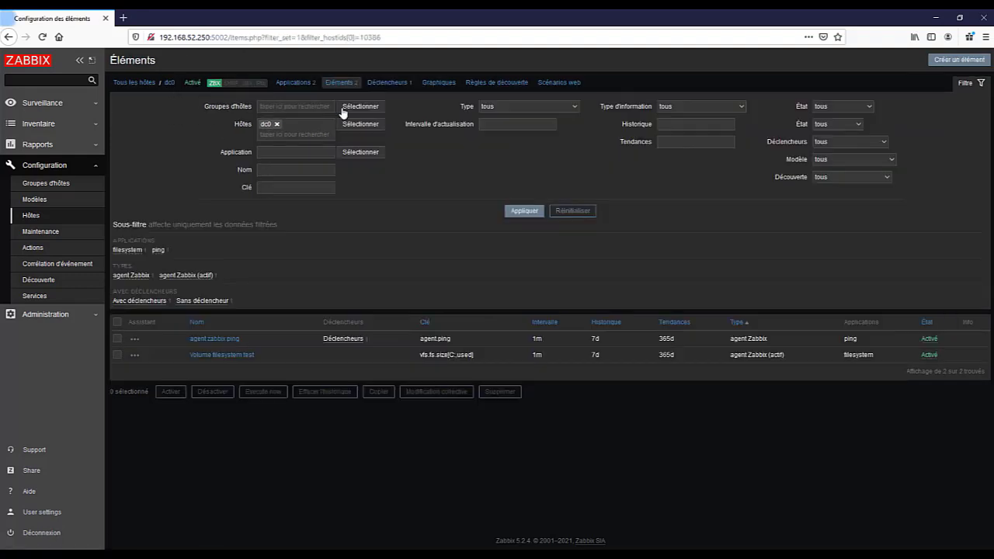
left_click(117, 338)
left_click(263, 391)
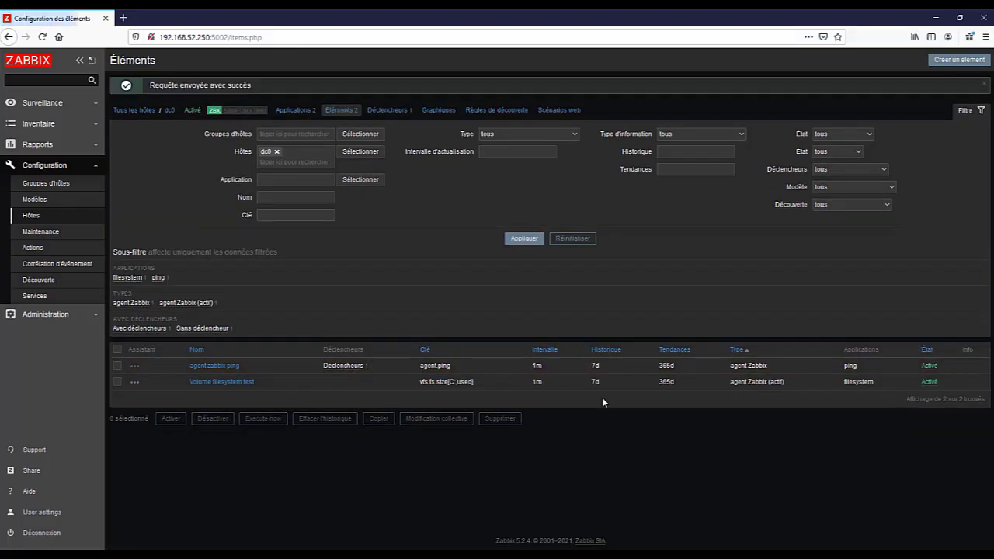
- Check the latest agent ping data for dc0, and review the current problems on the monitoring dashboard
left_click(61, 103)
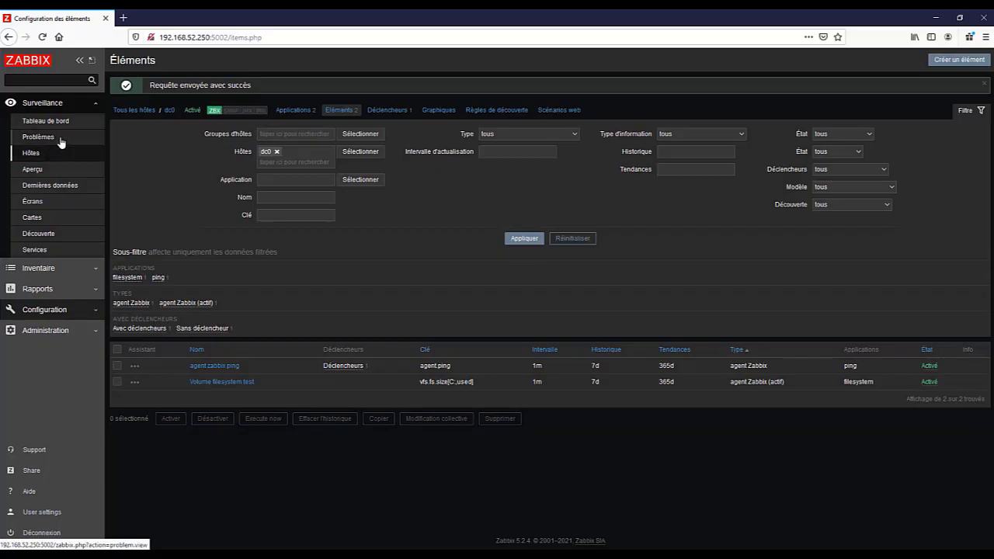
left_click(67, 188)
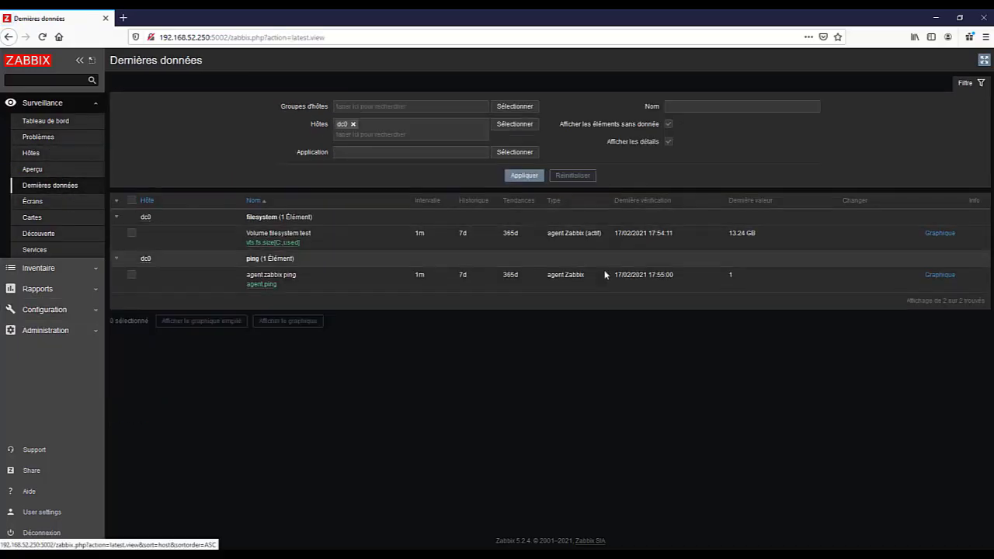
left_click_drag(746, 270, 694, 238)
left_click(733, 298)
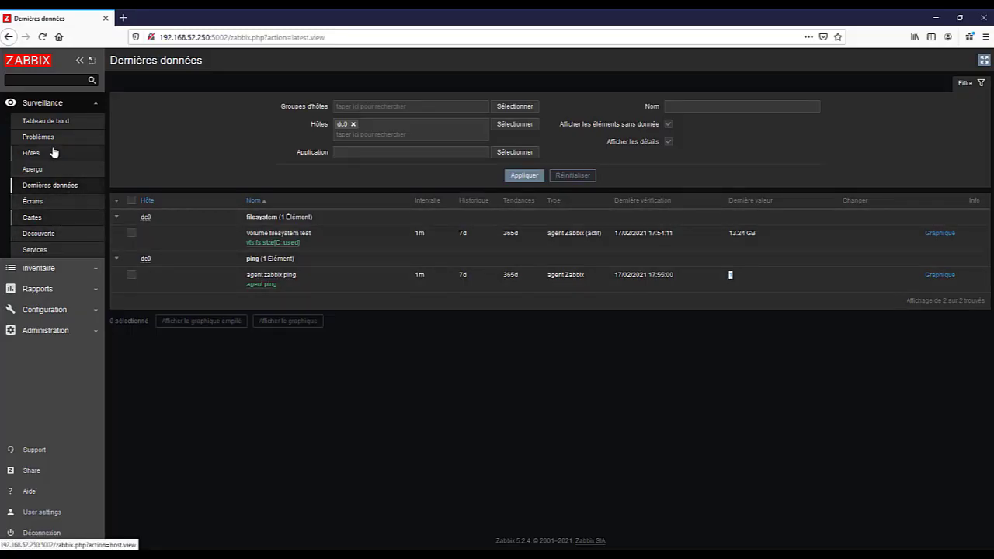
left_click(48, 122)
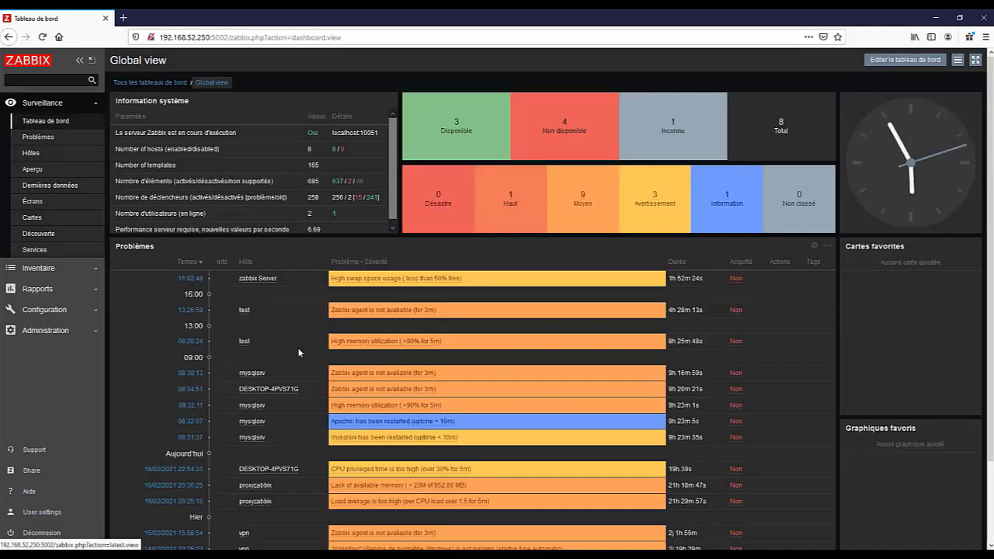
scroll(299, 353, "down", 3)
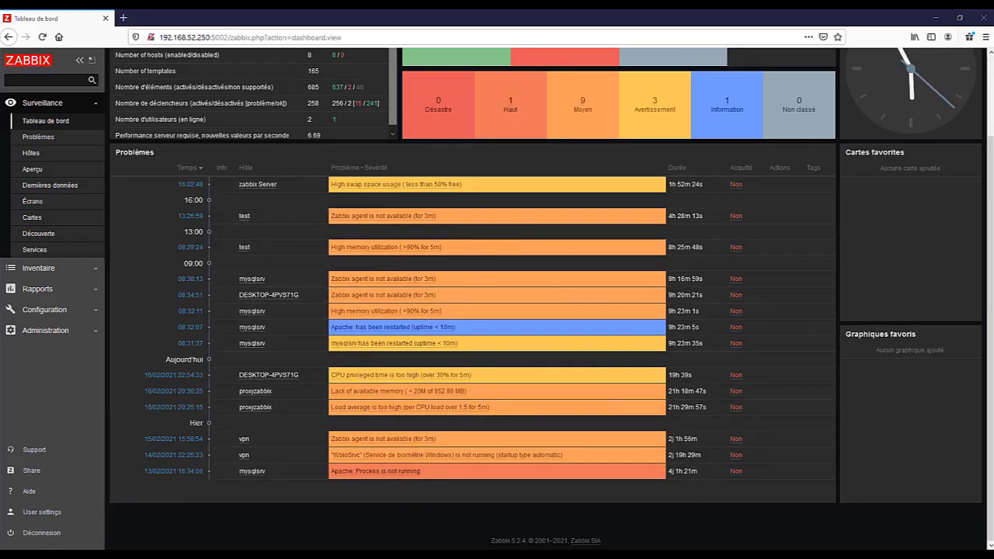
- Switch to VMware Workstation and shut down the guest operating system of the DC0 virtual machine
mouse_move(418, 555)
left_click(412, 261)
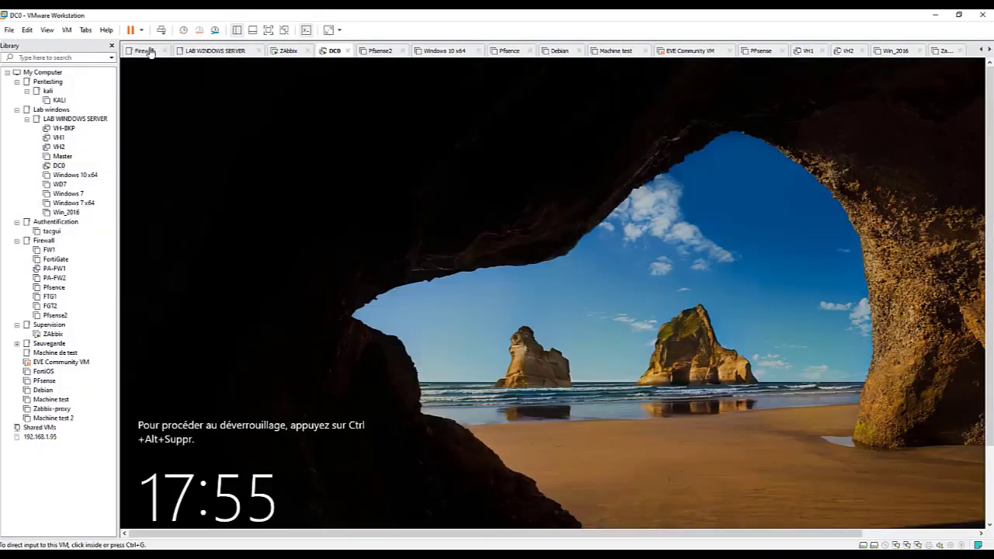
left_click(142, 31)
left_click(165, 54)
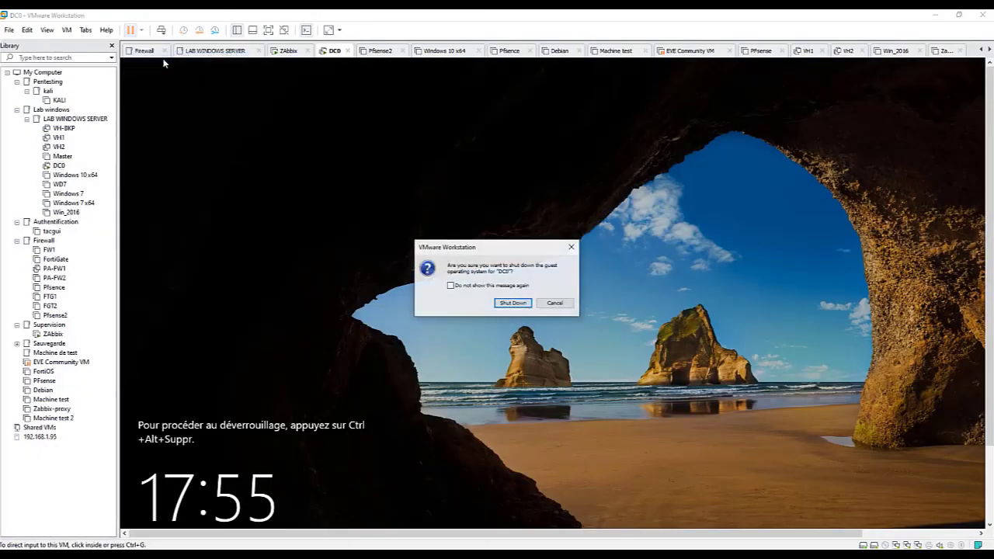
left_click(514, 304)
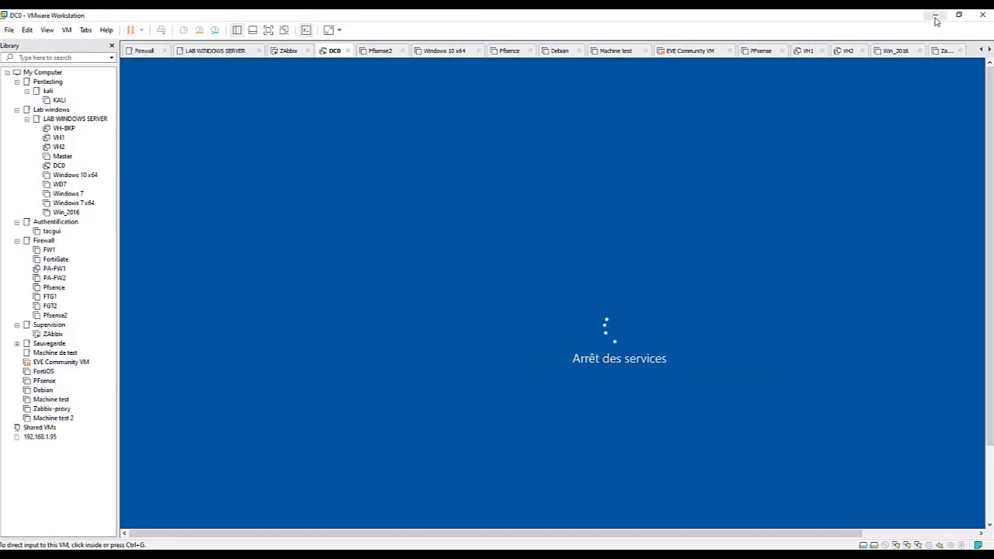
- Return to Zabbix in Firefox and check the dashboard and the problems list for the dc0 ping alert
left_click(935, 15)
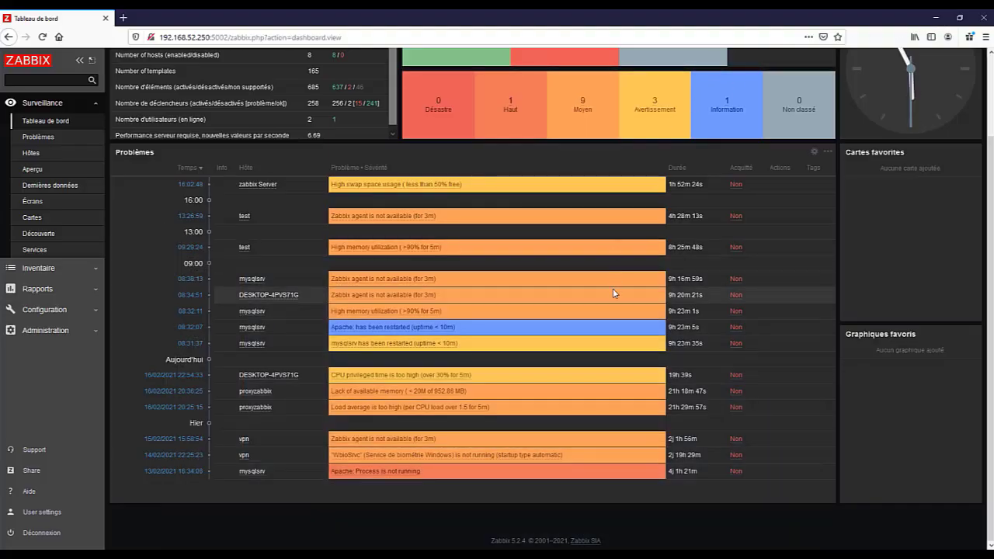
scroll(595, 285, "up", 1)
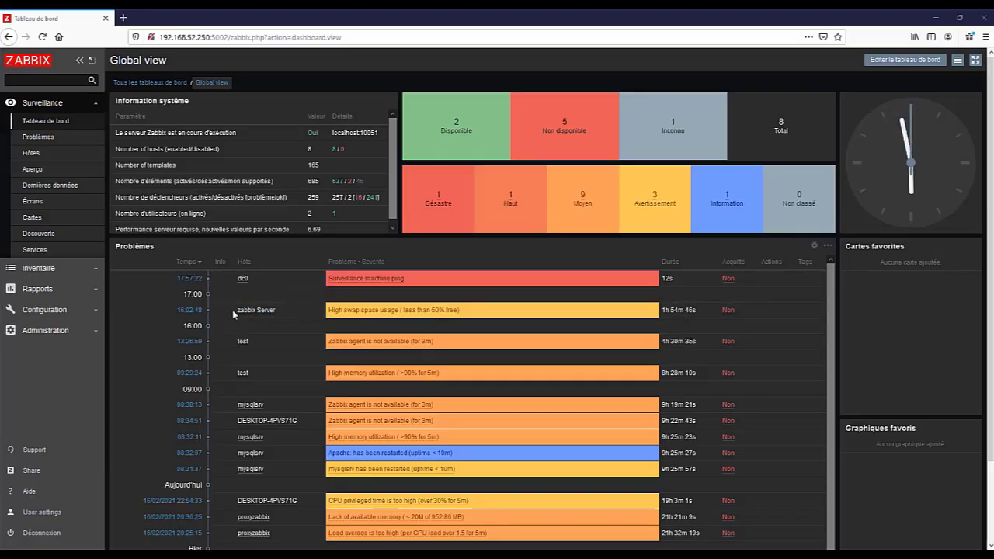
left_click(40, 138)
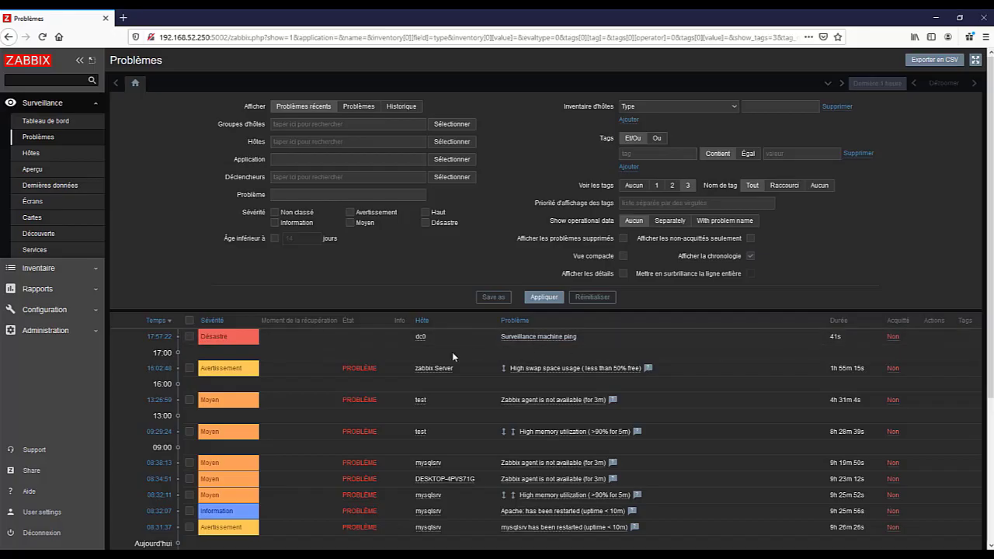
- Switch to VMware Workstation and power on the DC0 virtual machine
mouse_move(418, 556)
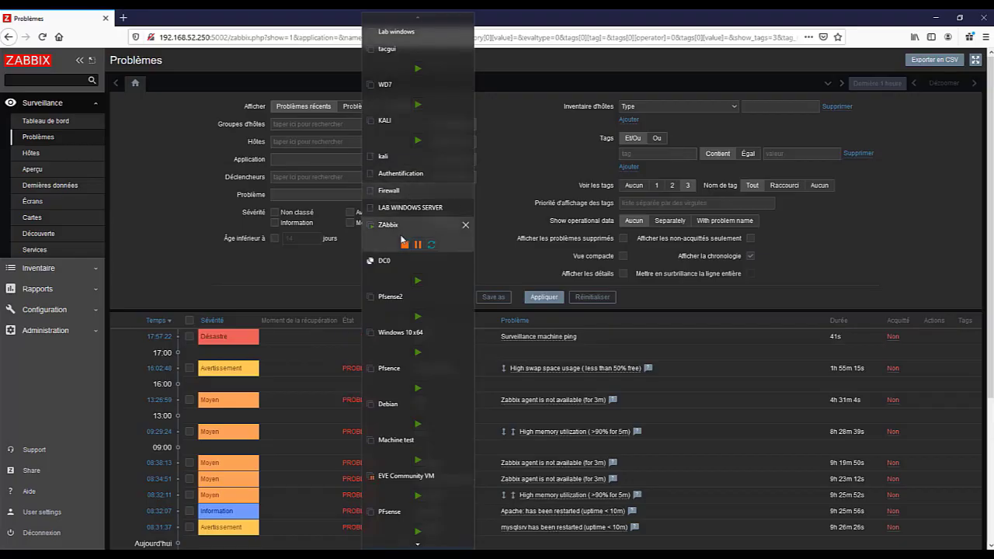
left_click(380, 261)
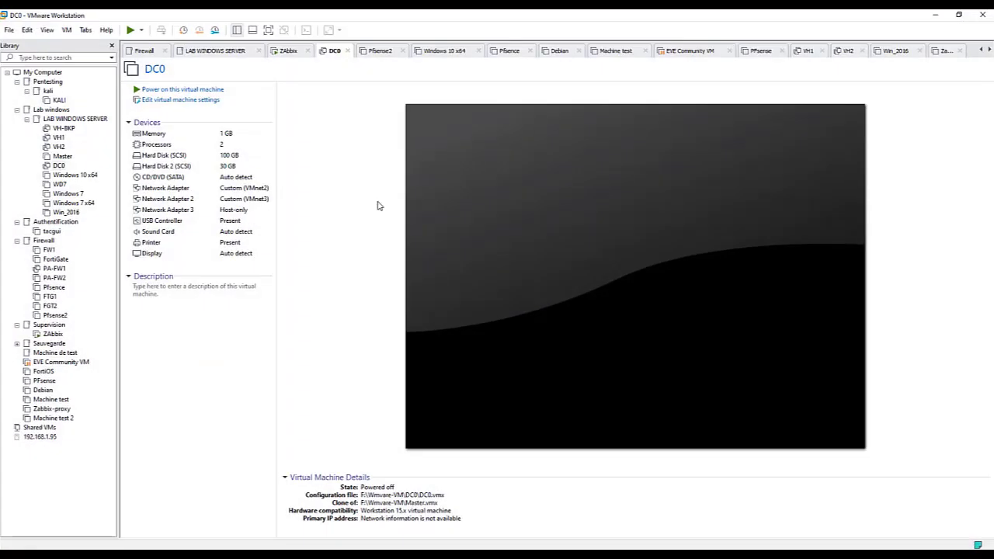
left_click(130, 30)
- Return to Zabbix in Firefox, check the dashboard, and inspect the agent availability error of dc0 in the monitored hosts list
left_click(935, 15)
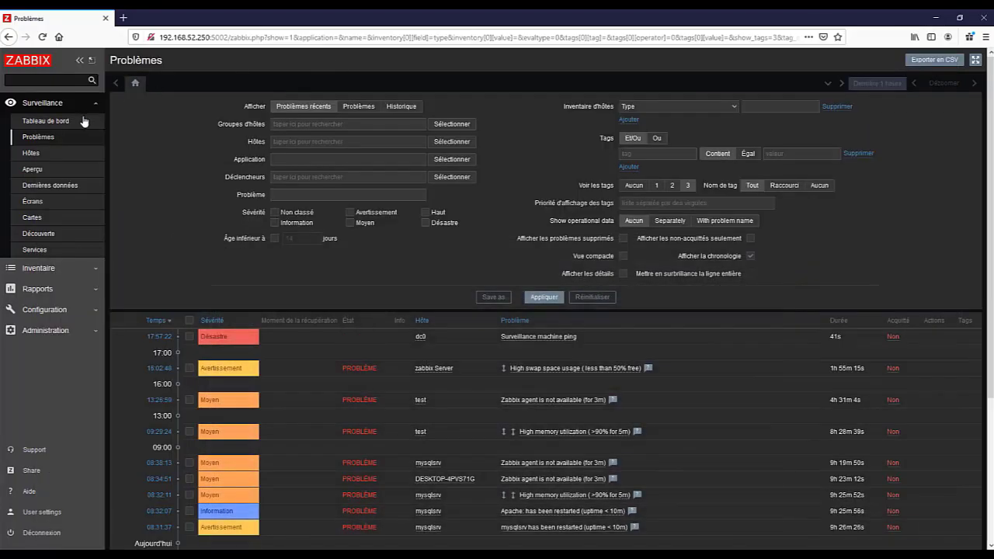
left_click(52, 123)
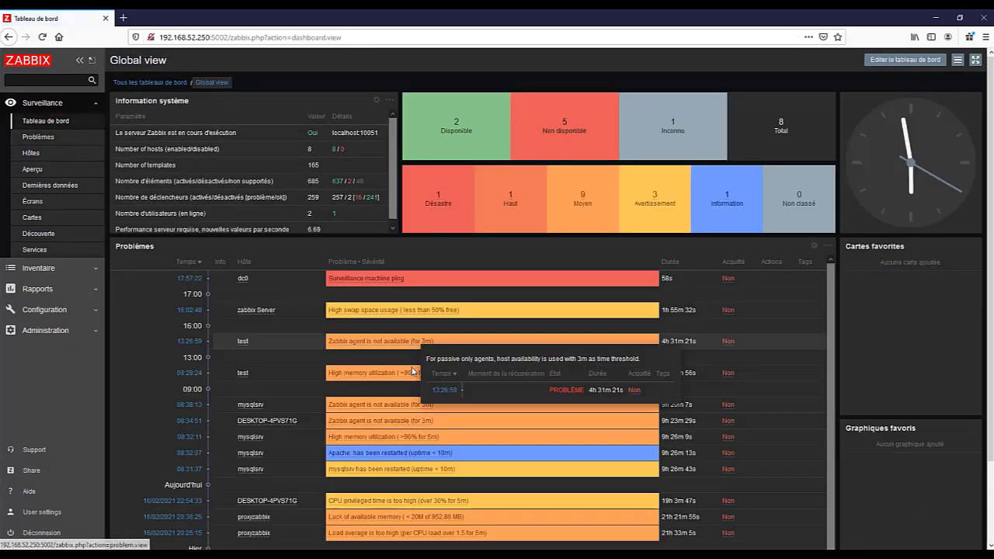
left_click(53, 158)
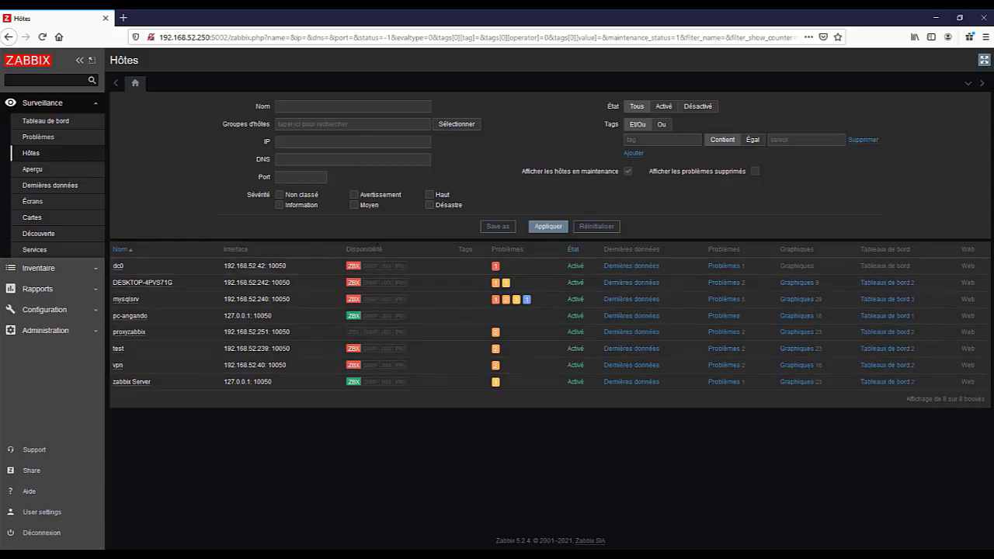
left_click(355, 280)
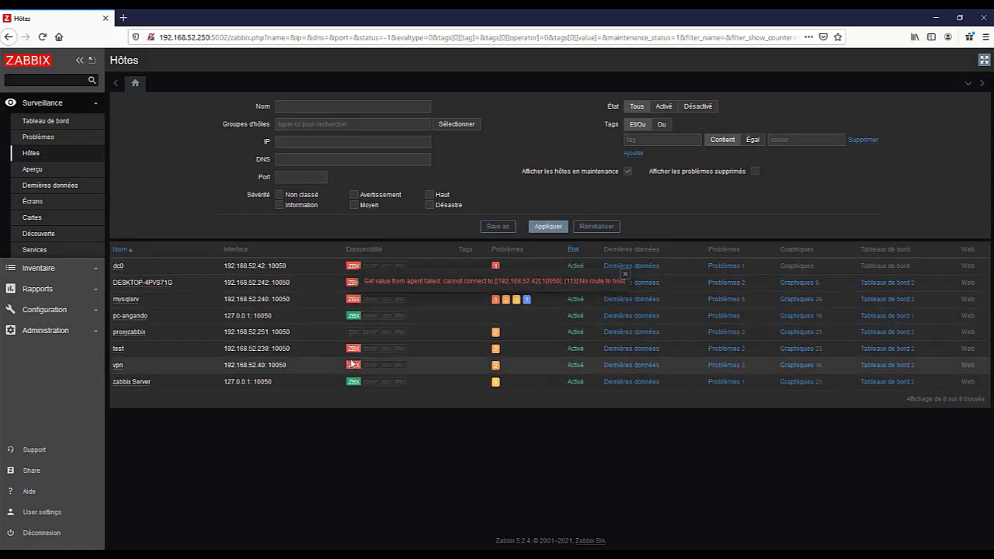
mouse_move(349, 354)
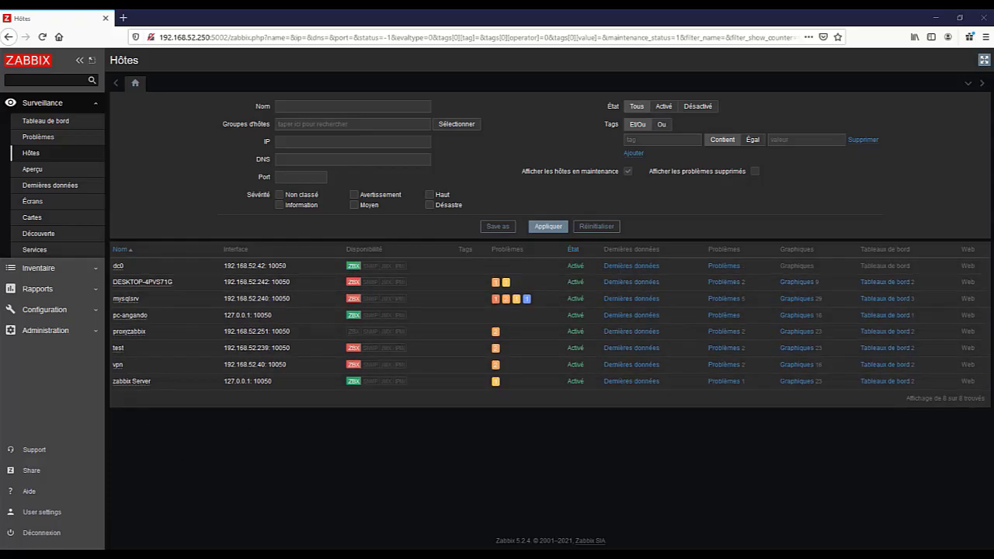
- Review the dashboard's severity summary and problems list to check whether the dc0 ping alert is resolved
left_click(45, 122)
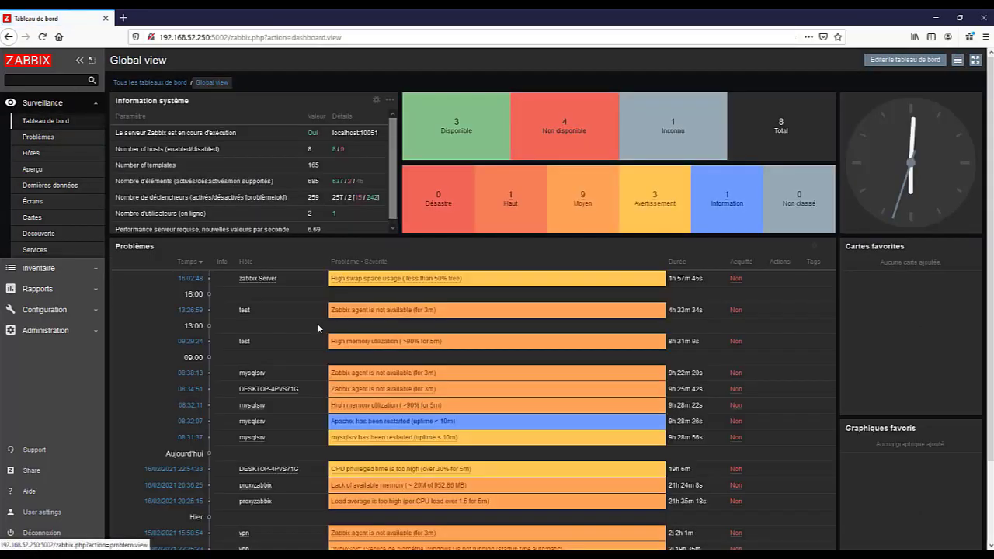
scroll(285, 364, "down", 2)
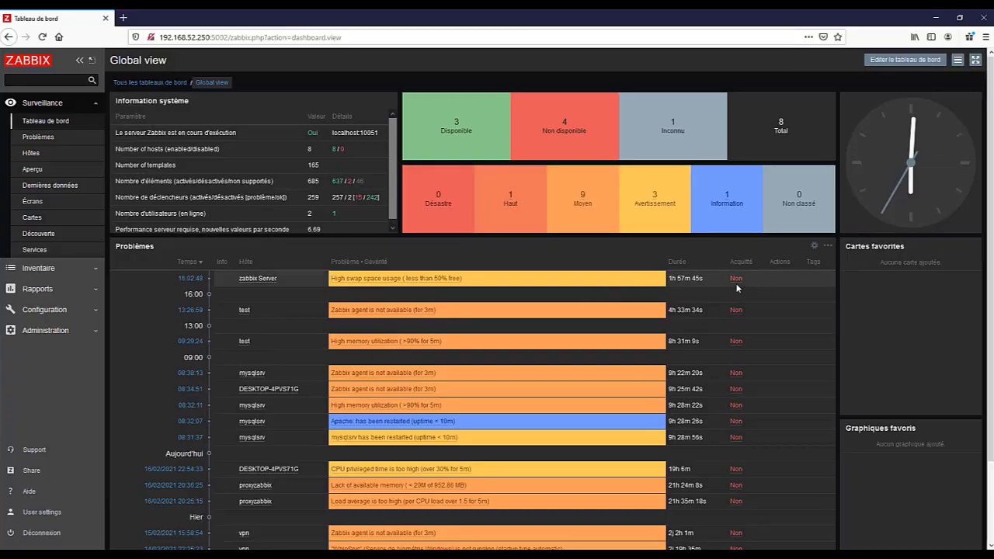
scroll(458, 307, "down", 2)
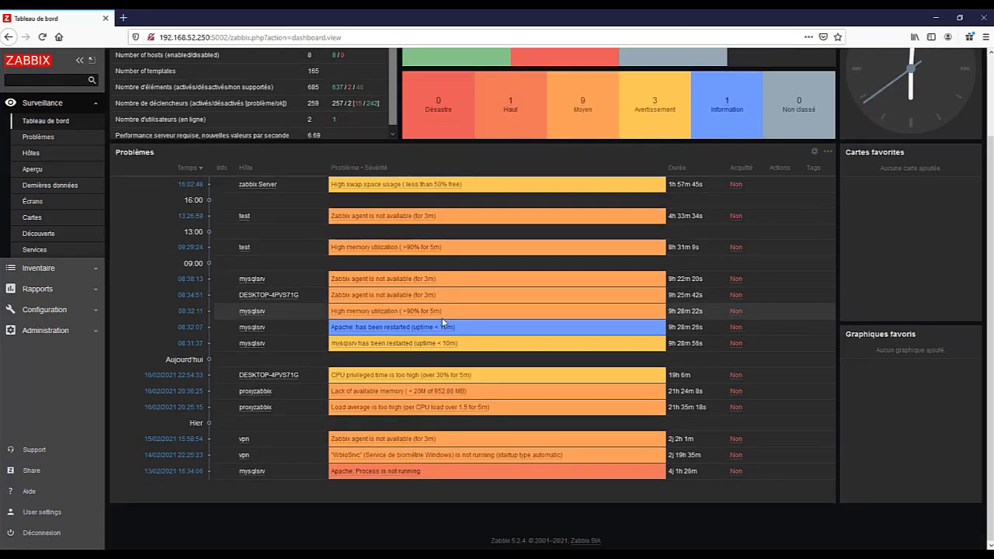
mouse_move(443, 330)
scroll(441, 334, "up", 2)
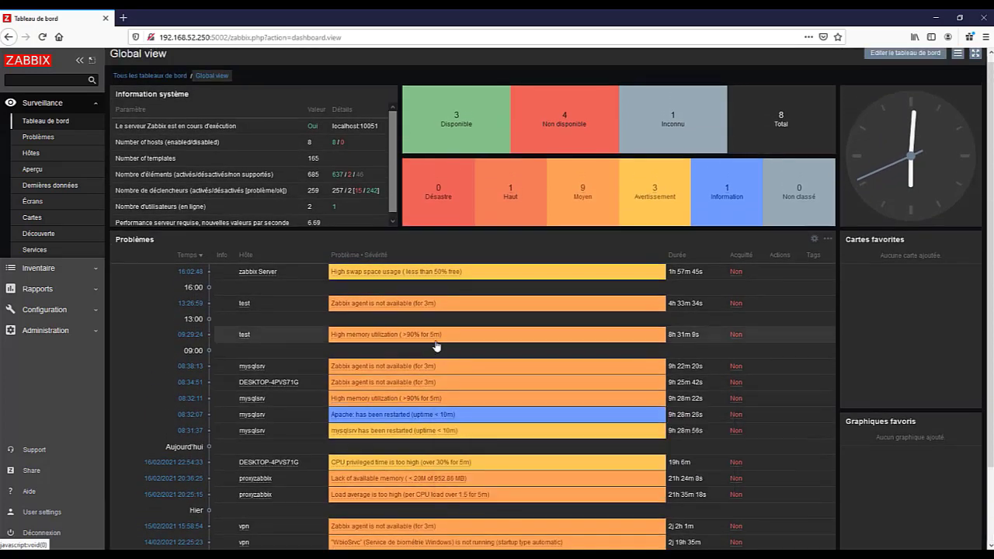
scroll(437, 344, "down", 1)
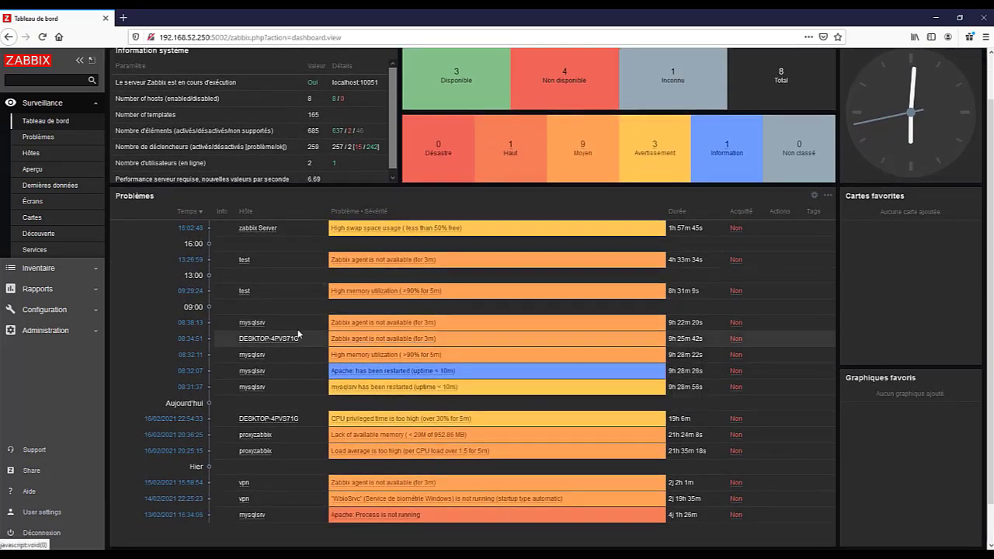